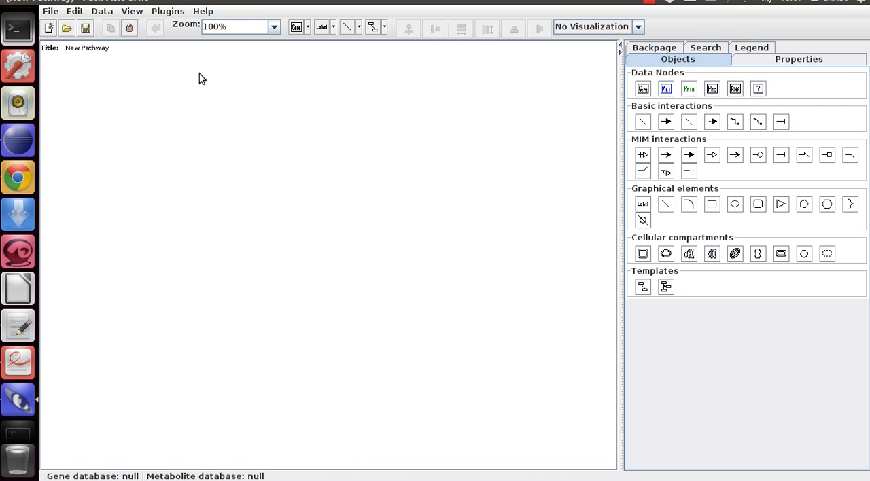
# - Open PathBuilder's Build pathway dialog and choose manual input with Nodes as the input type
pyautogui.click(169, 12)
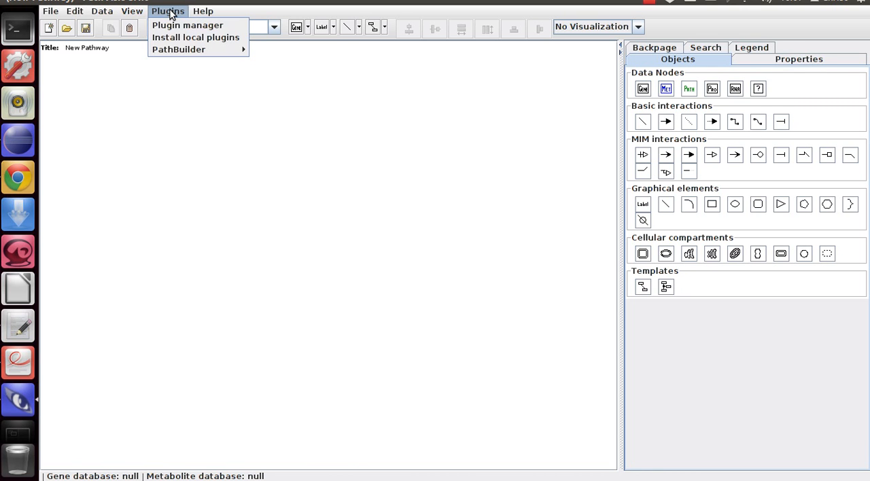
pyautogui.moveTo(181, 51)
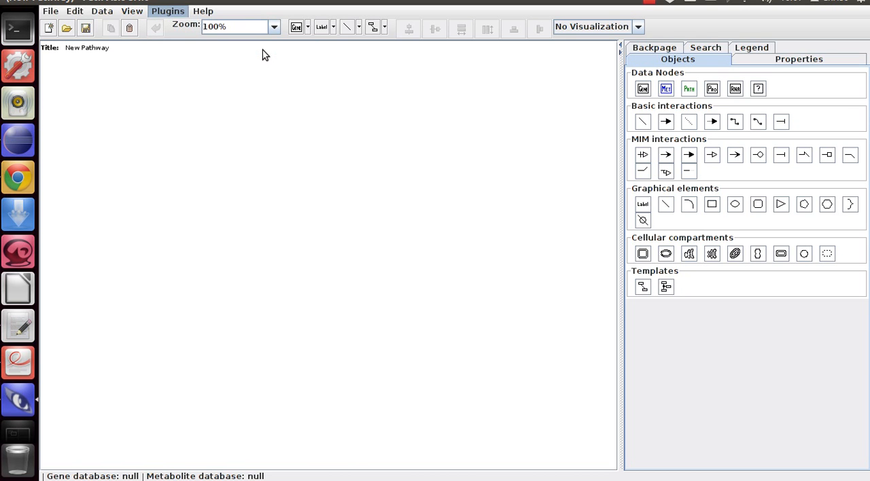
pyautogui.click(262, 50)
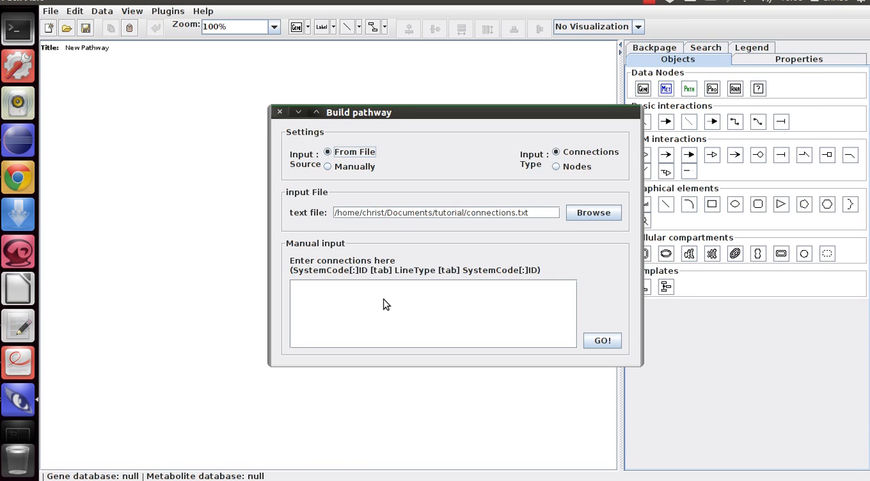
pyautogui.click(348, 170)
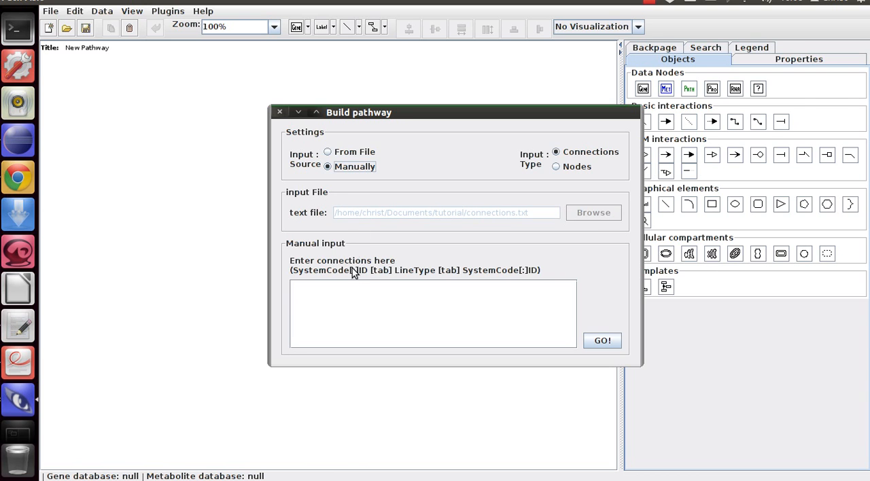
pyautogui.click(354, 288)
pyautogui.click(559, 168)
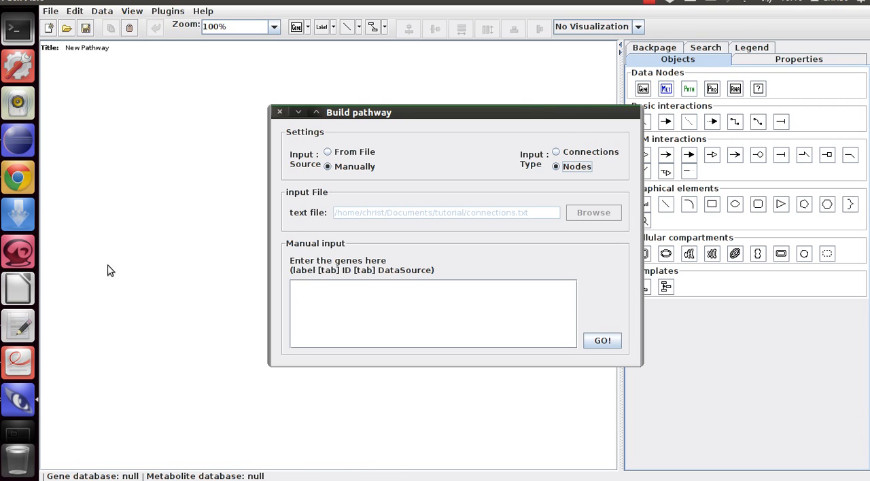
# - Switch to the text editor and examine the entry formats in connections.txt and nodes.txt
pyautogui.click(21, 329)
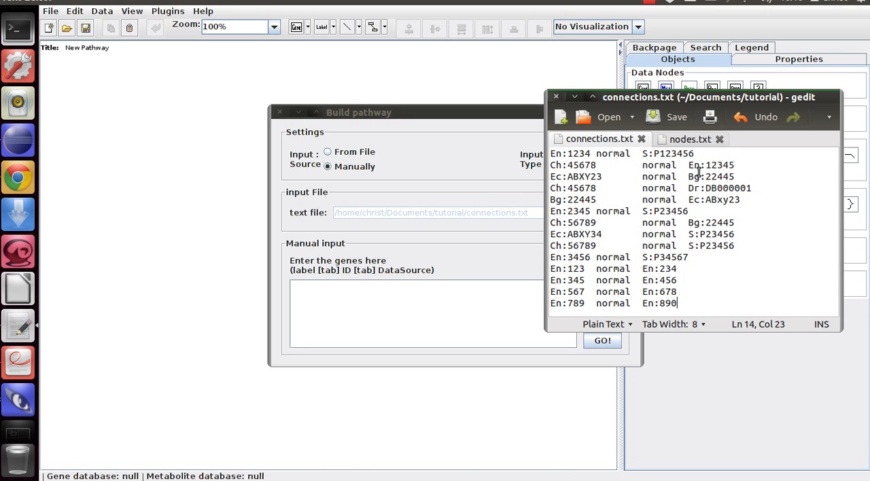
pyautogui.click(688, 141)
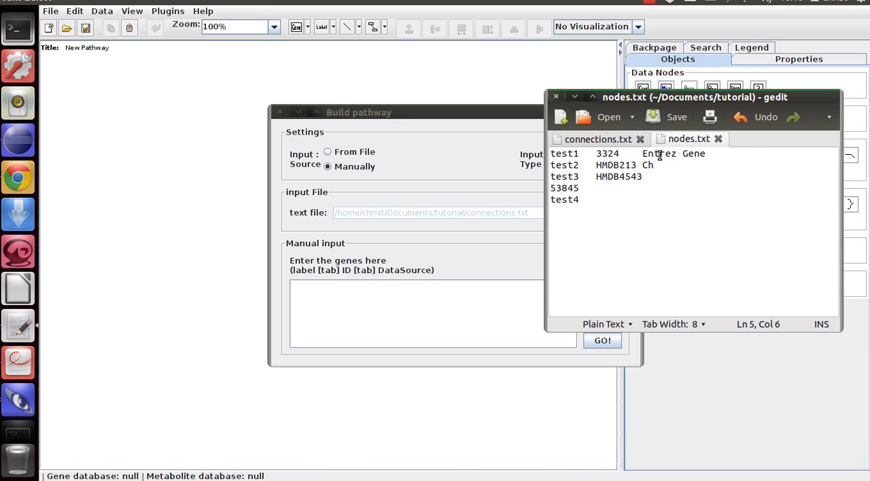
pyautogui.click(610, 146)
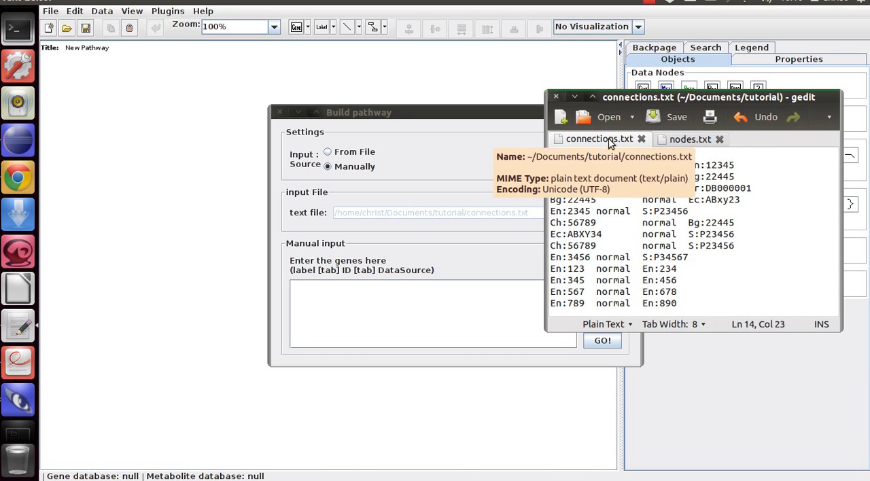
pyautogui.moveTo(626, 98); pyautogui.dragTo(182, 129)
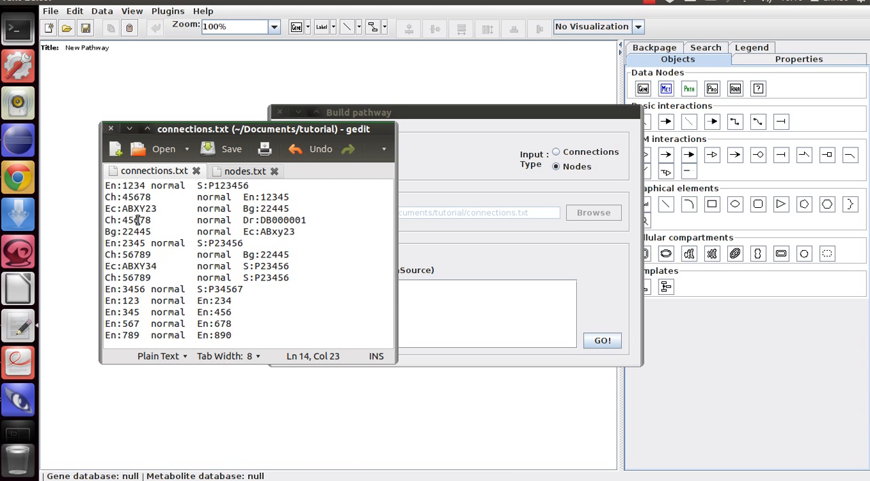
pyautogui.click(235, 173)
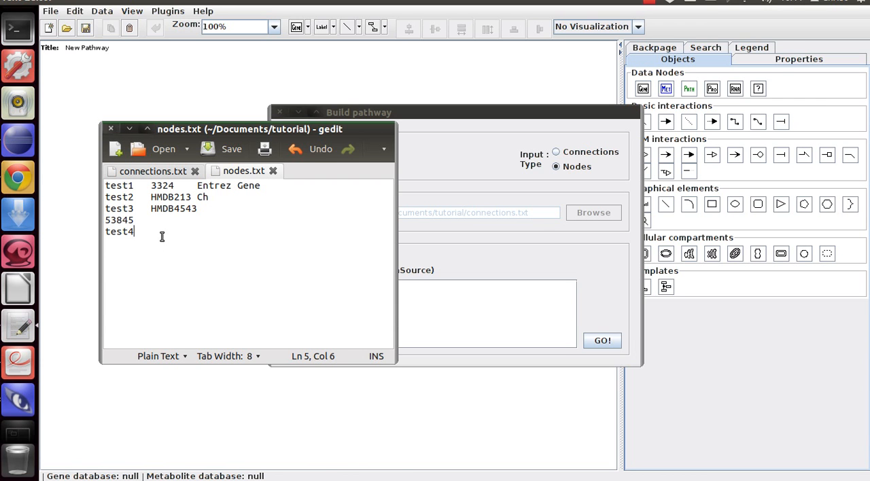
pyautogui.click(155, 171)
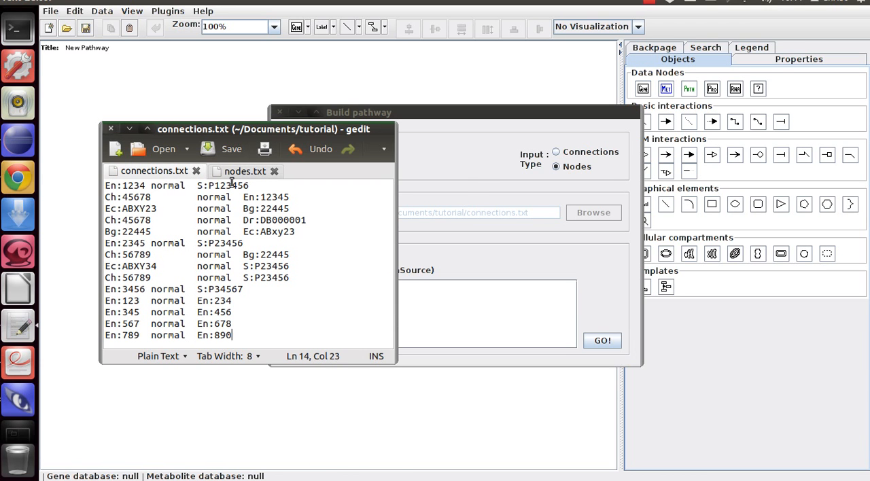
# - Return to the Build pathway dialog and generate a pathway from the file connections.txt, with Connections as the input type
pyautogui.click(469, 165)
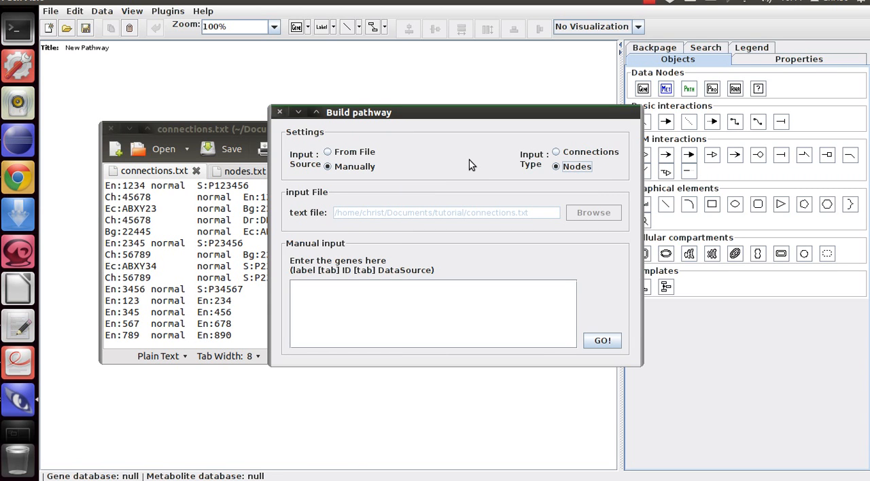
pyautogui.click(352, 156)
pyautogui.click(572, 155)
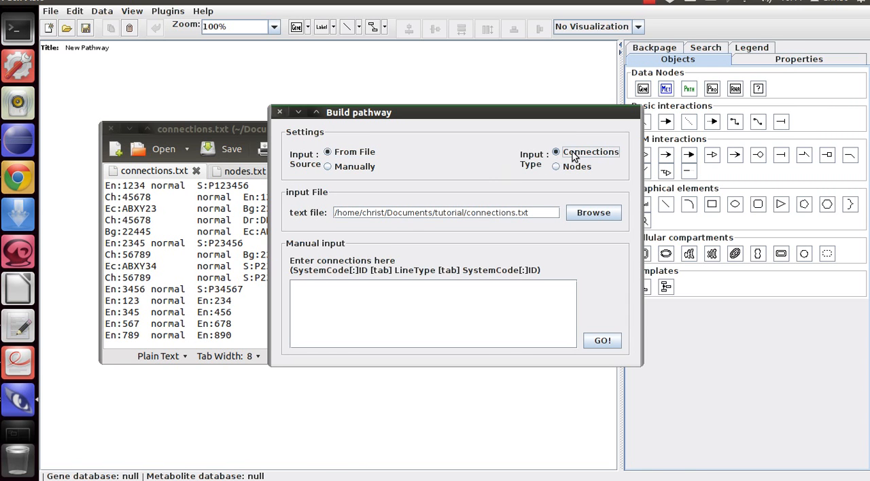
pyautogui.click(592, 214)
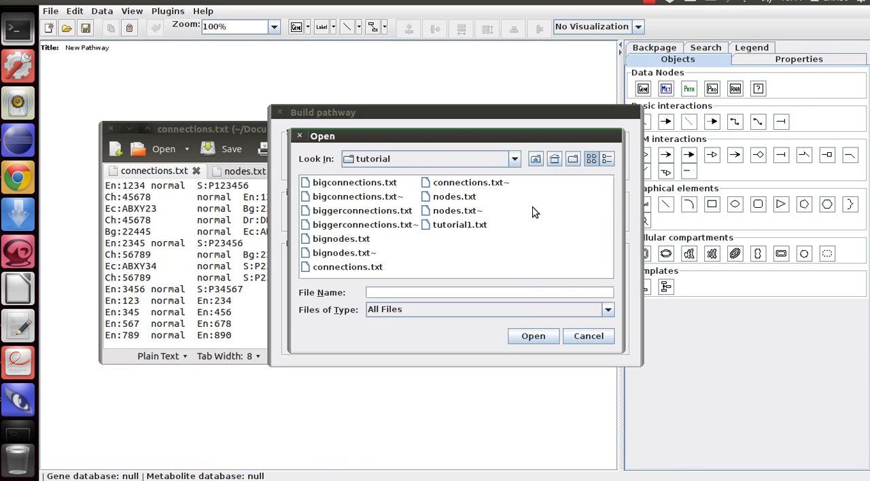
pyautogui.doubleClick(352, 267)
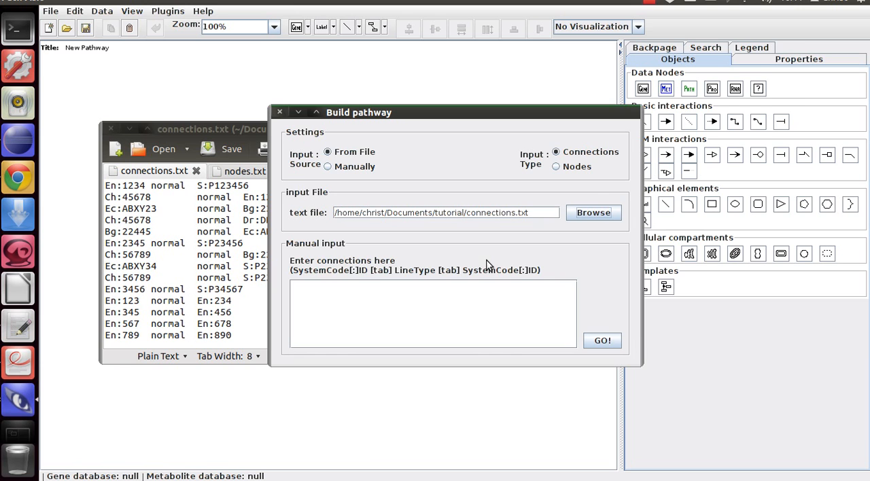
pyautogui.click(604, 342)
pyautogui.click(604, 342)
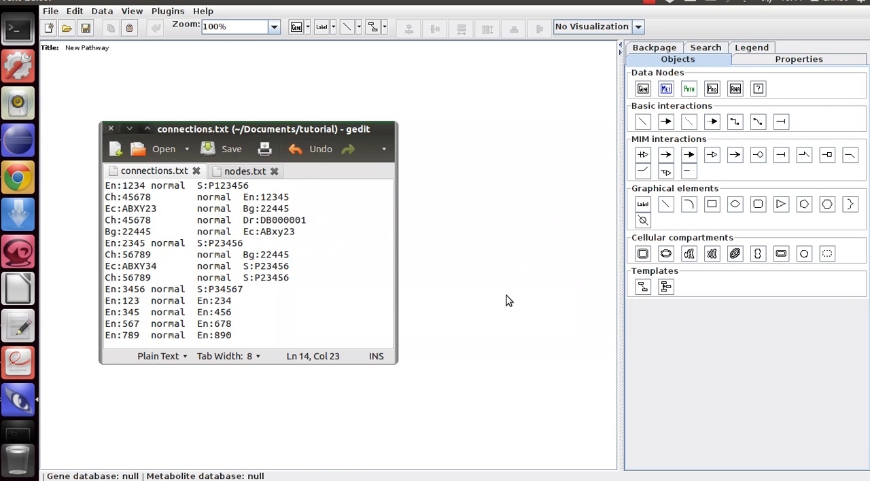
pyautogui.click(532, 261)
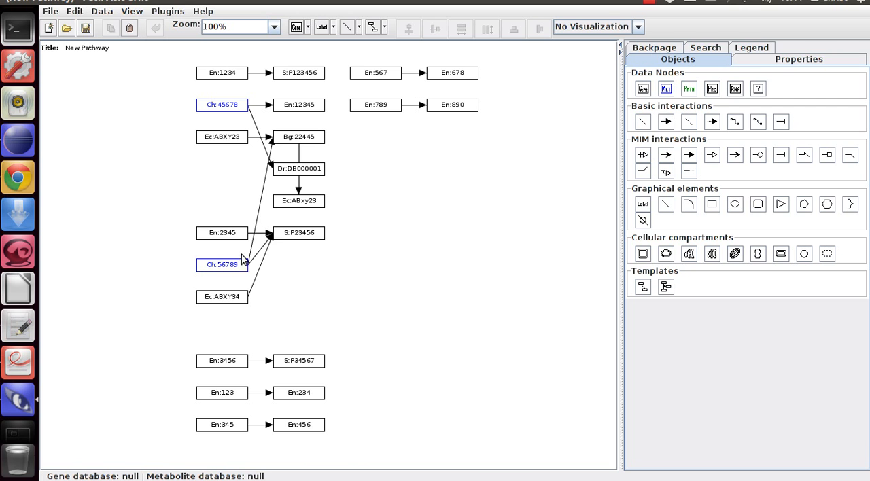
# - Rearrange the nodes Ch:56789, En:2345, Ec:ABXY34, Ch:45678, Dr:DB000001 and En:12345 to untangle their connections
pyautogui.moveTo(229, 268); pyautogui.dragTo(223, 194)
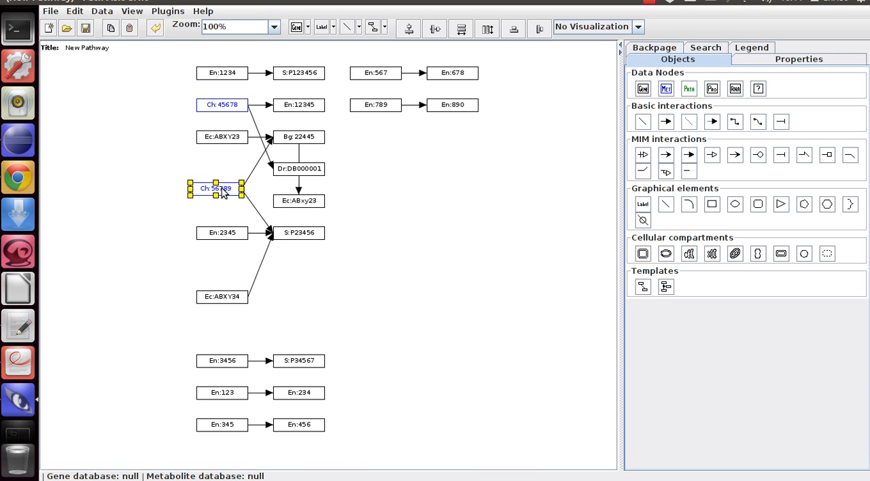
pyautogui.moveTo(225, 234); pyautogui.dragTo(174, 230)
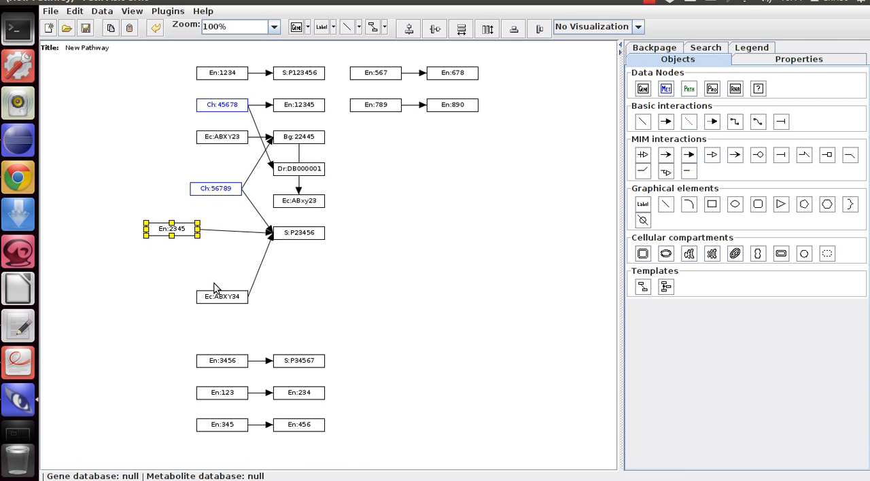
pyautogui.moveTo(214, 289); pyautogui.dragTo(175, 271)
pyautogui.moveTo(216, 299); pyautogui.dragTo(161, 285)
pyautogui.moveTo(202, 105); pyautogui.dragTo(81, 96)
pyautogui.moveTo(288, 167); pyautogui.dragTo(163, 149)
pyautogui.moveTo(320, 108); pyautogui.dragTo(231, 101)
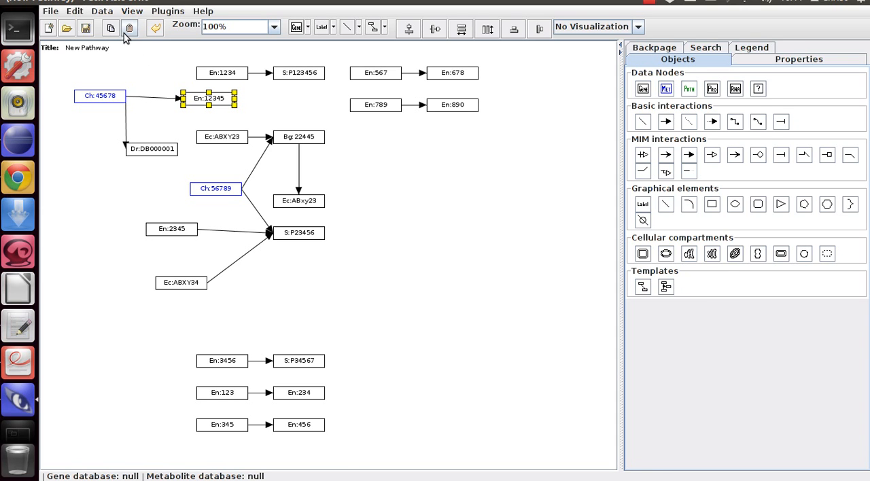
# - Start a new pathway without saving the changes and reopen PathBuilder's Build pathway dialog
pyautogui.click(49, 27)
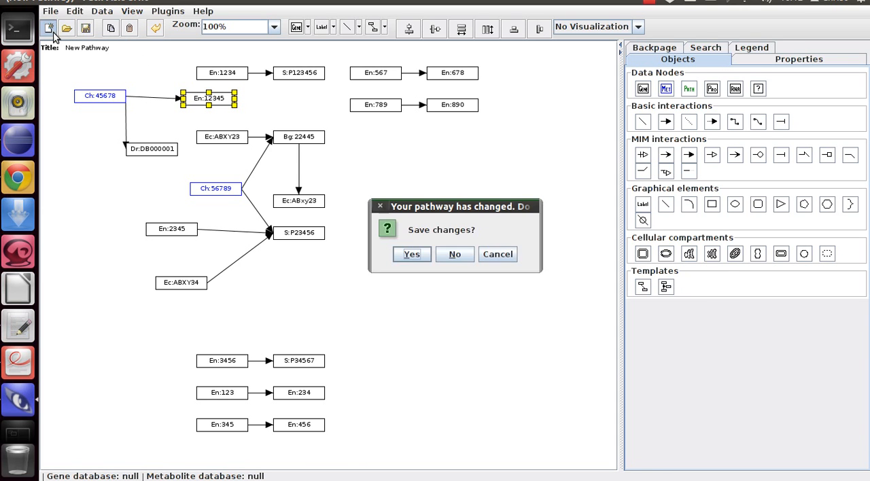
pyautogui.click(469, 255)
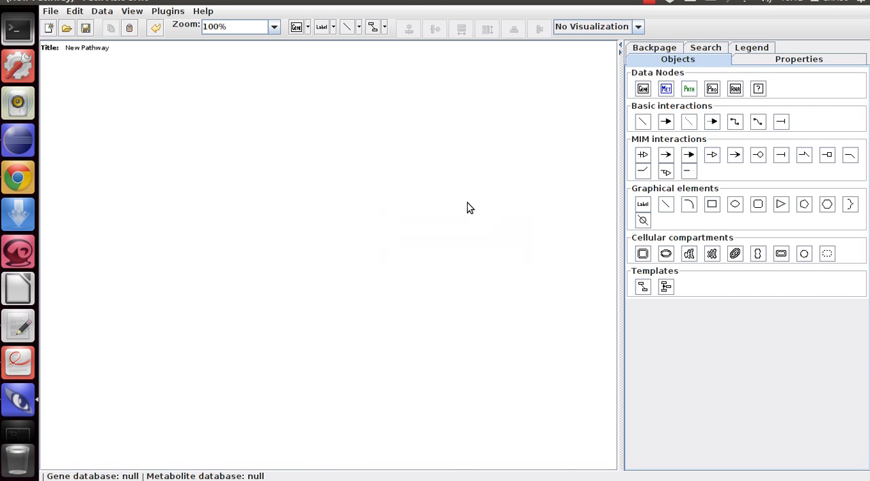
pyautogui.click(170, 15)
pyautogui.moveTo(177, 50)
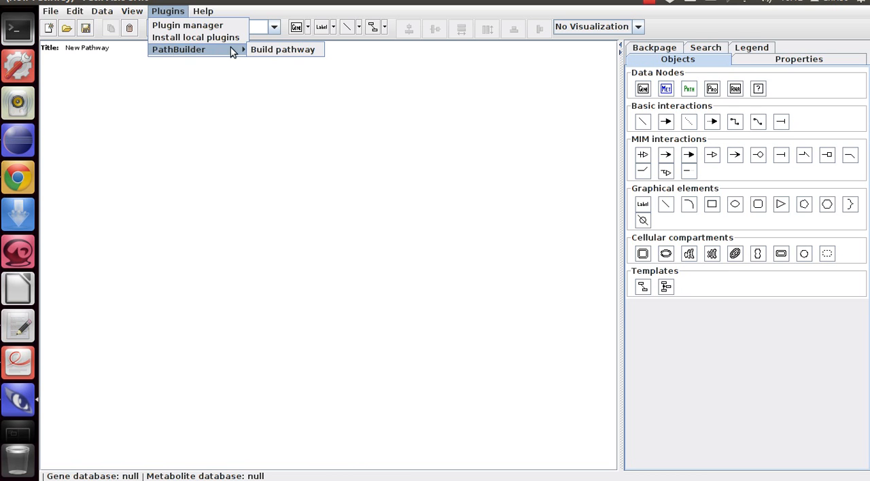
pyautogui.click(273, 50)
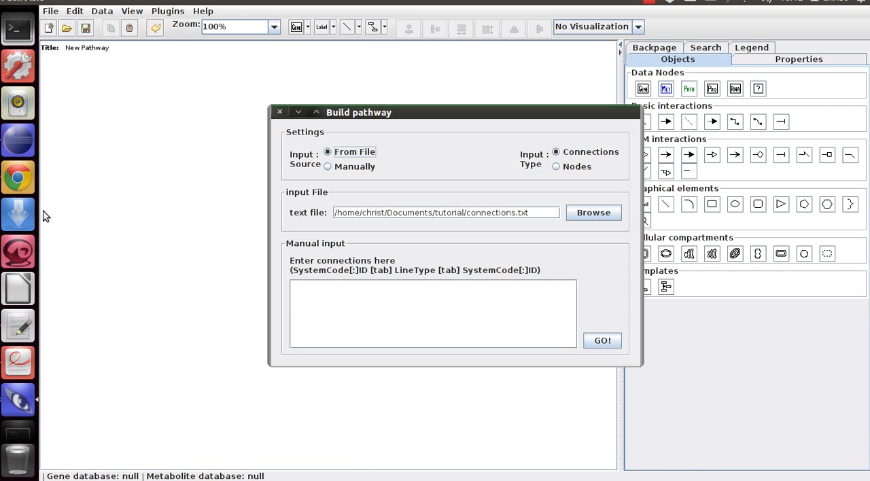
# - Copy the whole node list from nodes.txt in the text editor into the Build pathway dialog as manual input
pyautogui.click(27, 332)
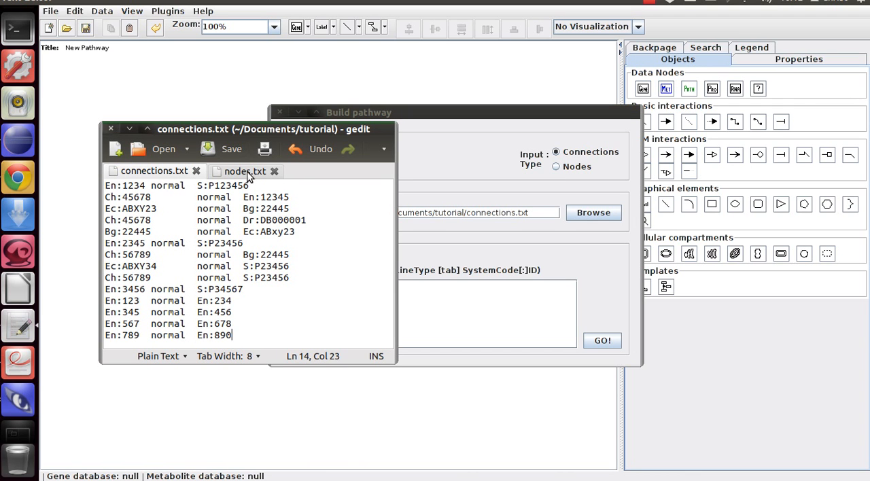
pyautogui.click(248, 175)
pyautogui.moveTo(158, 233); pyautogui.dragTo(104, 182)
pyautogui.hotkey('ctrl', 'c')
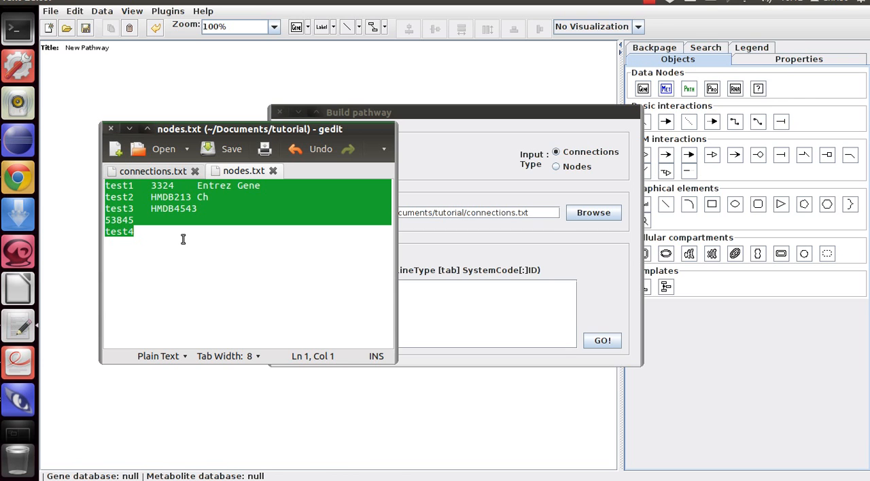
pyautogui.click(455, 170)
pyautogui.click(372, 167)
pyautogui.click(367, 292)
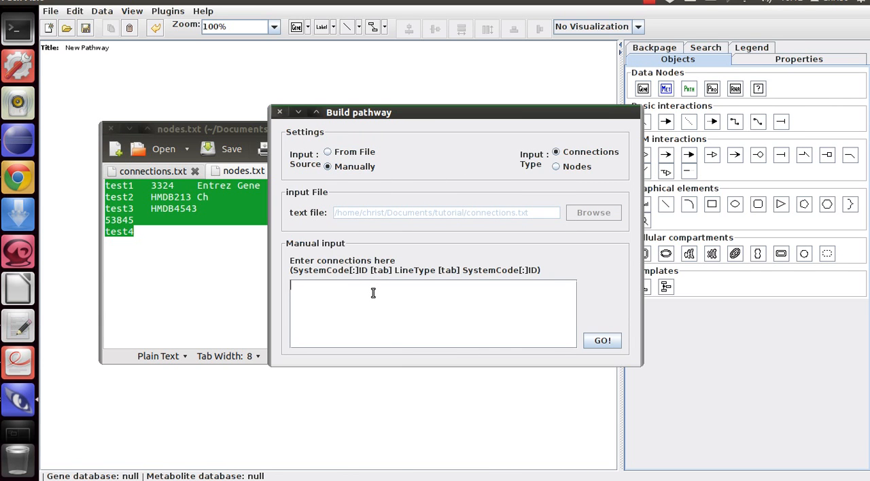
pyautogui.hotkey('ctrl', 'v')
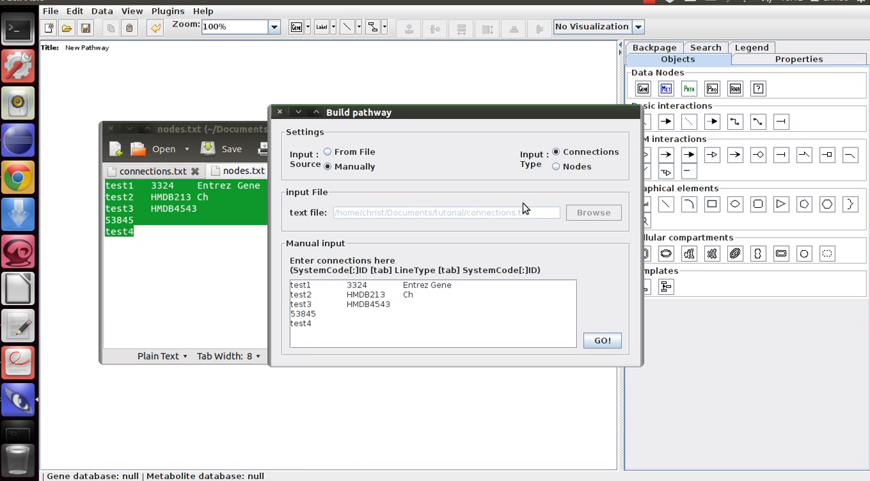
# - Set the input type to Nodes and generate the pathway from the pasted list
pyautogui.click(556, 166)
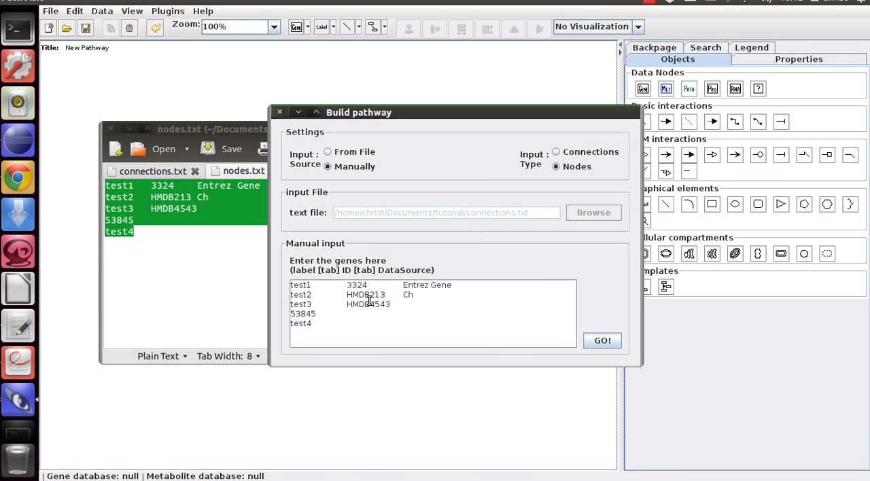
pyautogui.click(351, 313)
pyautogui.click(605, 337)
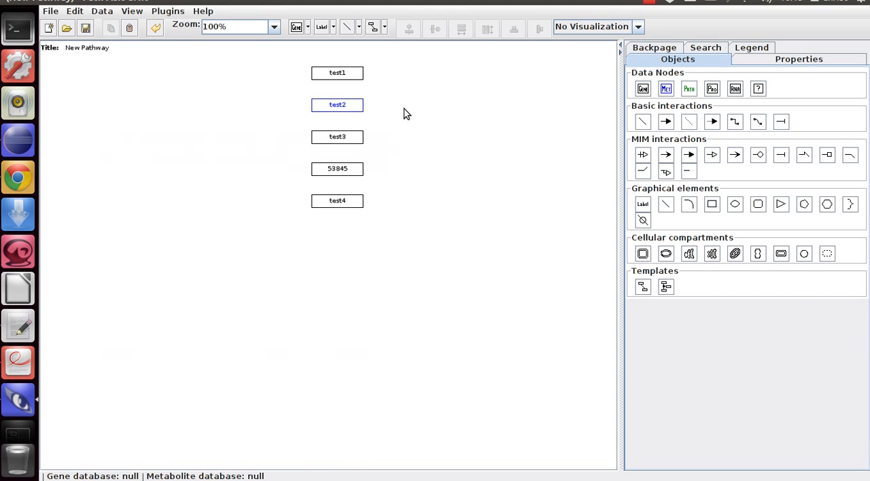
# - Examine the annotation in the test1 node's properties, then close the properties dialog
pyautogui.click(351, 75)
pyautogui.rightClick(351, 74)
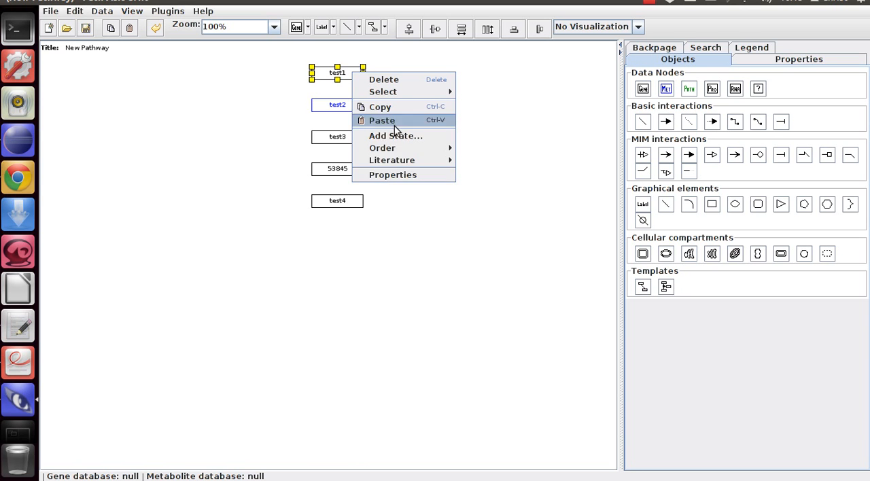
pyautogui.click(404, 178)
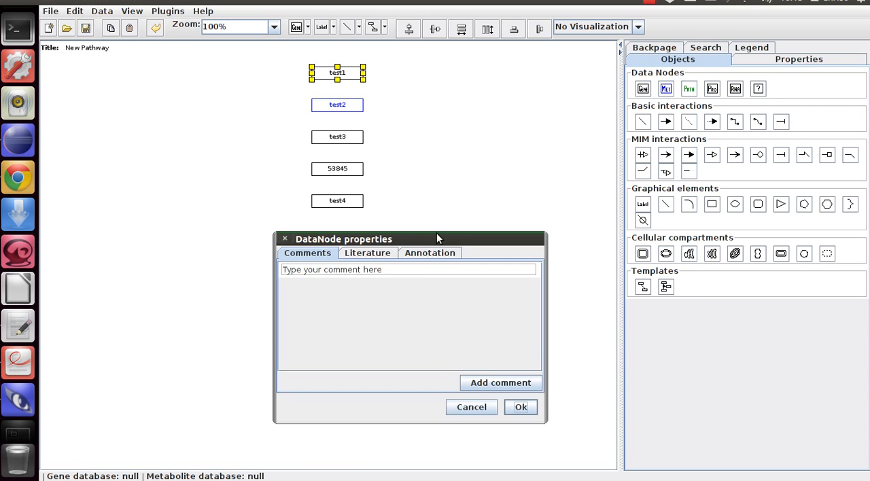
pyautogui.click(411, 256)
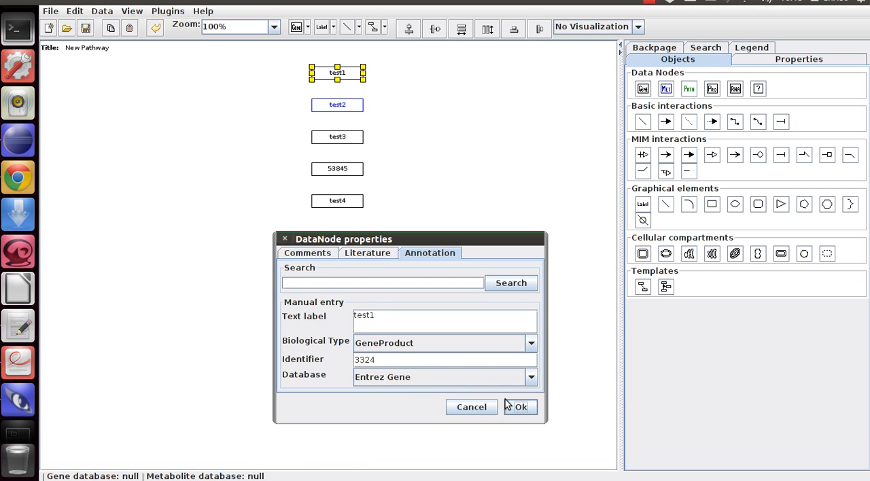
pyautogui.click(531, 410)
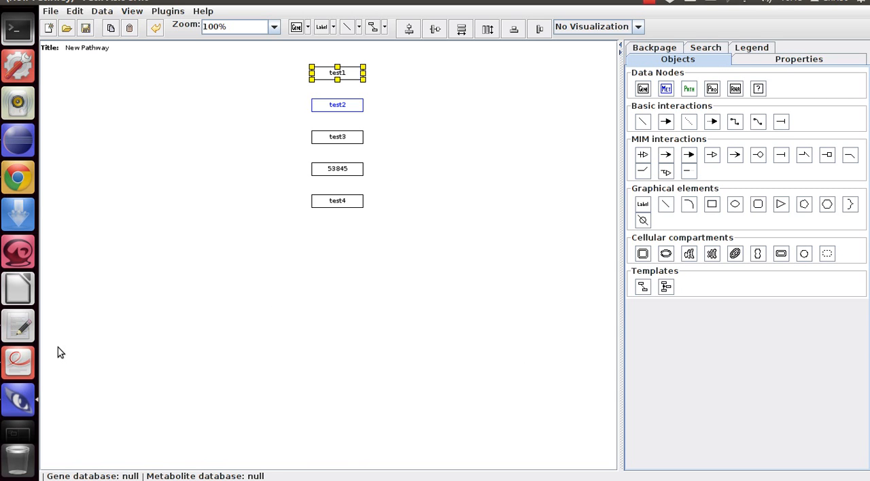
# - Check the Entrez Gene database entry of test1 in nodes.txt in the text editor and return to the pathway
pyautogui.click(20, 327)
pyautogui.click(170, 203)
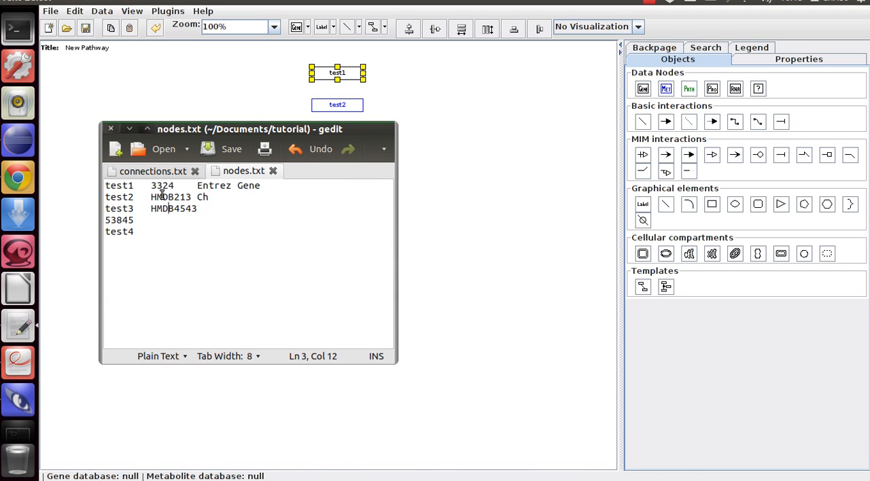
pyautogui.moveTo(197, 185); pyautogui.dragTo(264, 185)
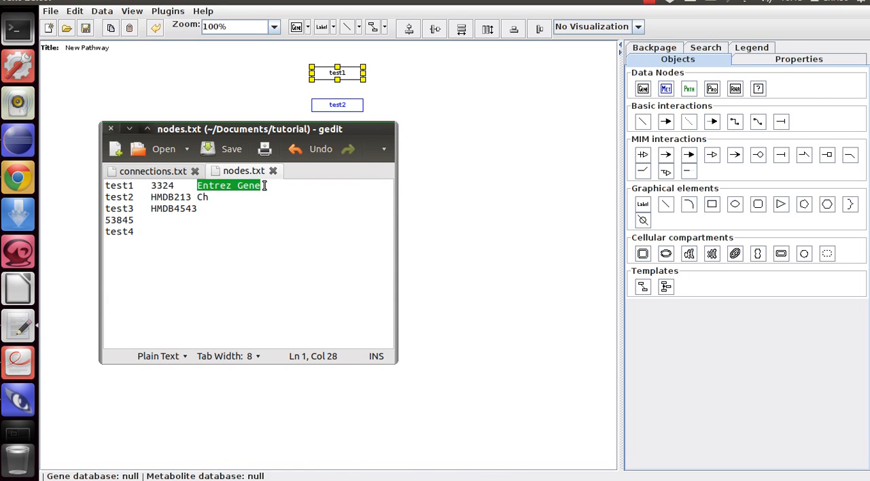
pyautogui.click(506, 138)
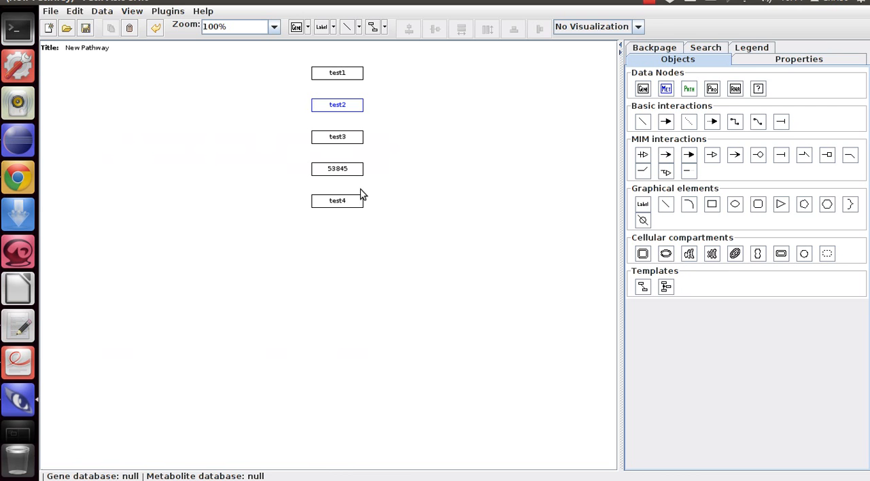
# - Open the annotation in the test2 metabolite node's properties
pyautogui.click(347, 108)
pyautogui.rightClick(351, 107)
pyautogui.moveTo(435, 197)
pyautogui.click(411, 208)
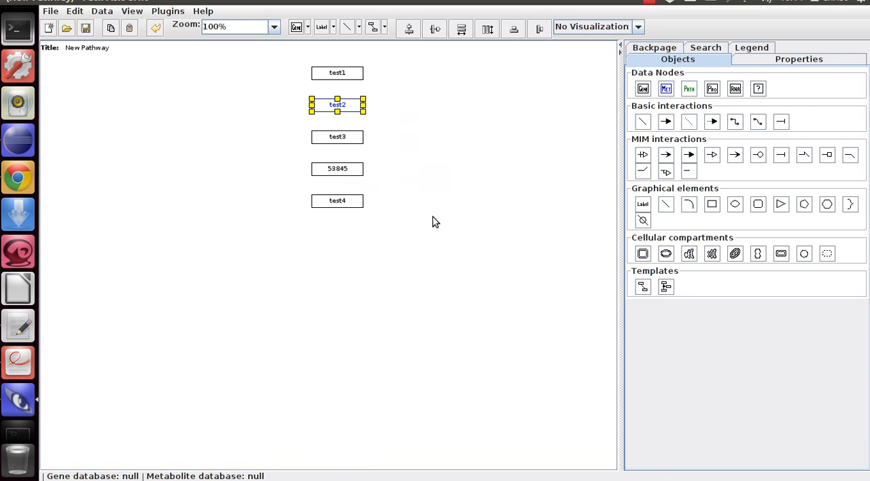
pyautogui.click(435, 253)
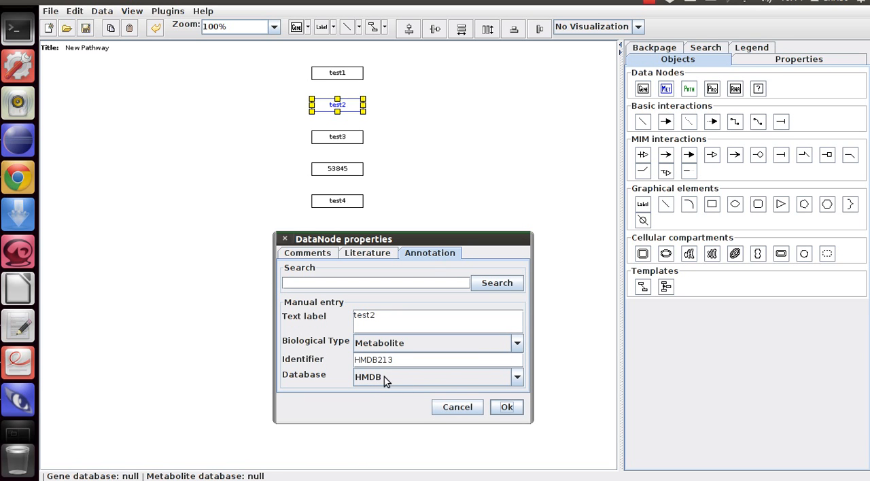
# - Compare the annotation with test2's database code Ch in nodes.txt and close the node's properties dialog
pyautogui.click(18, 325)
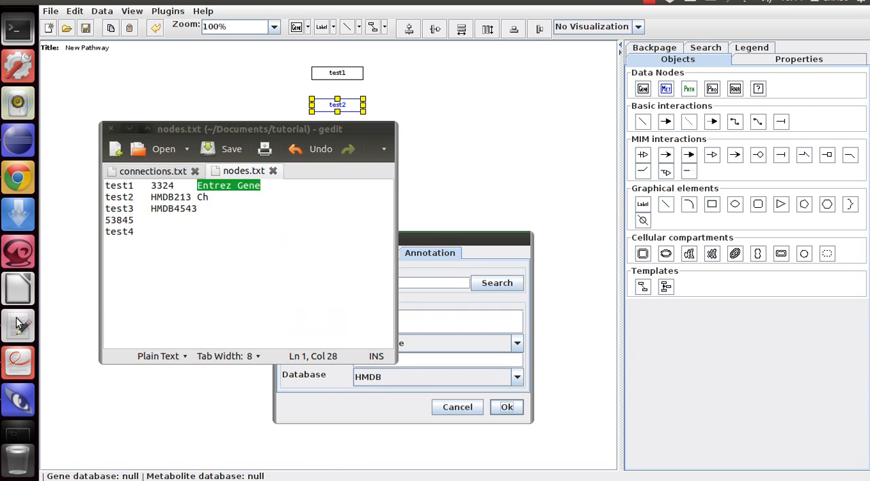
pyautogui.click(199, 202)
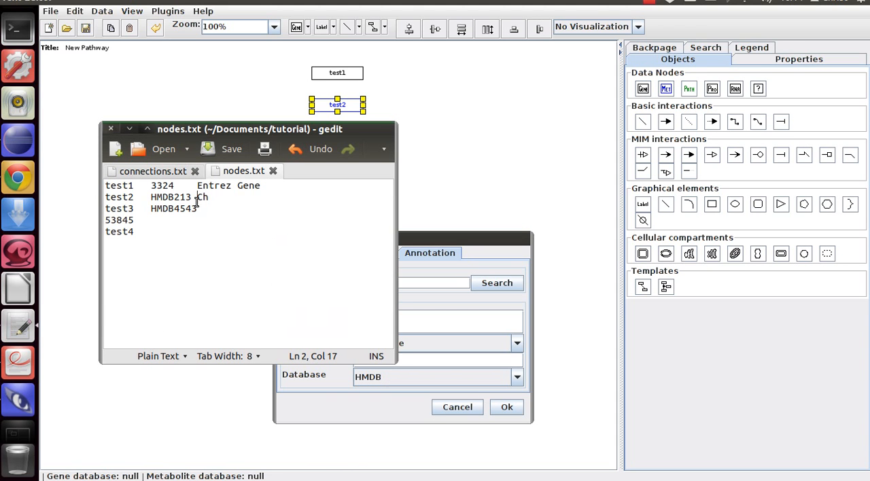
pyautogui.doubleClick(203, 197)
pyautogui.click(468, 243)
pyautogui.click(285, 239)
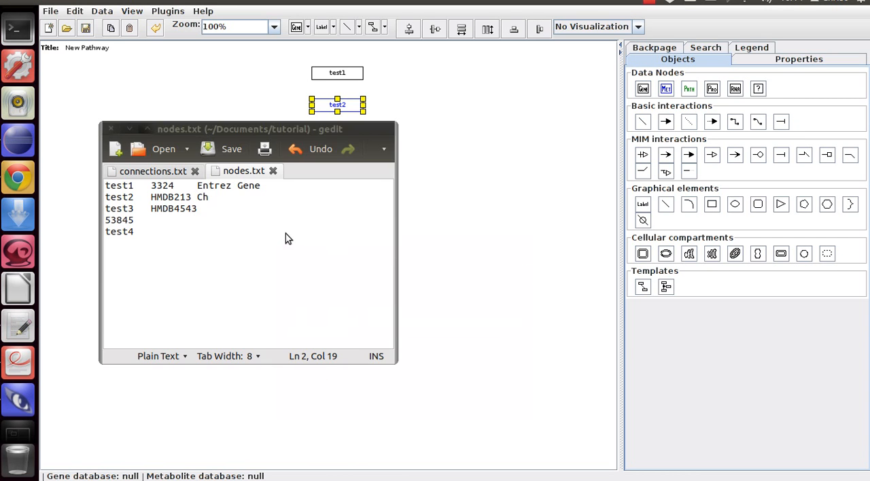
# - Return to the pathway and open the annotation in the test3 node's properties
pyautogui.click(482, 180)
pyautogui.rightClick(349, 136)
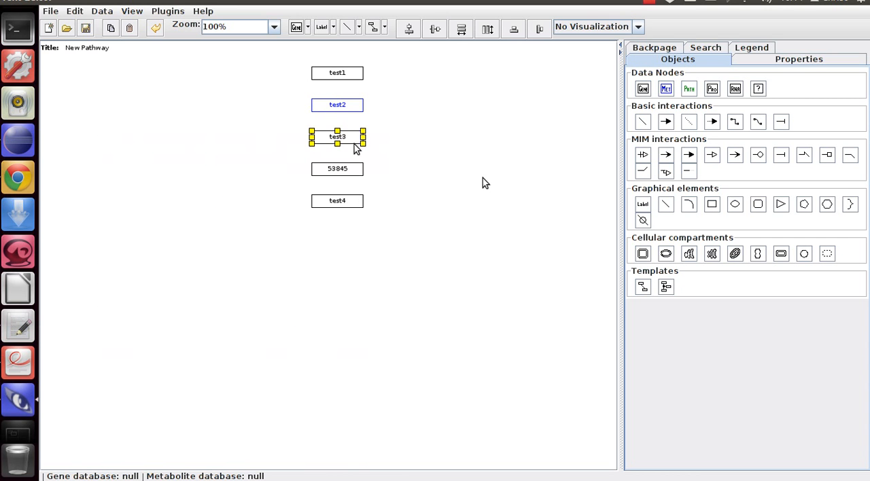
pyautogui.click(389, 241)
pyautogui.click(444, 254)
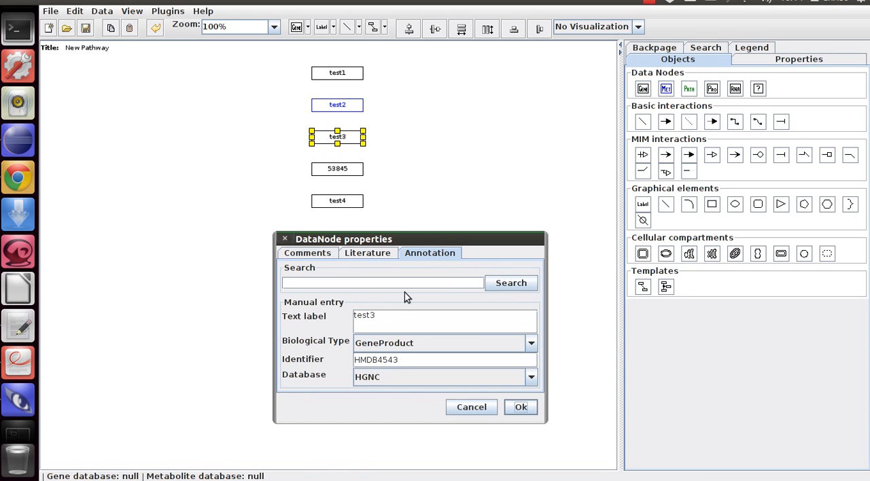
# - Examine test3's identifier and the available database options, and cancel the properties dialog without changing anything
pyautogui.click(403, 381)
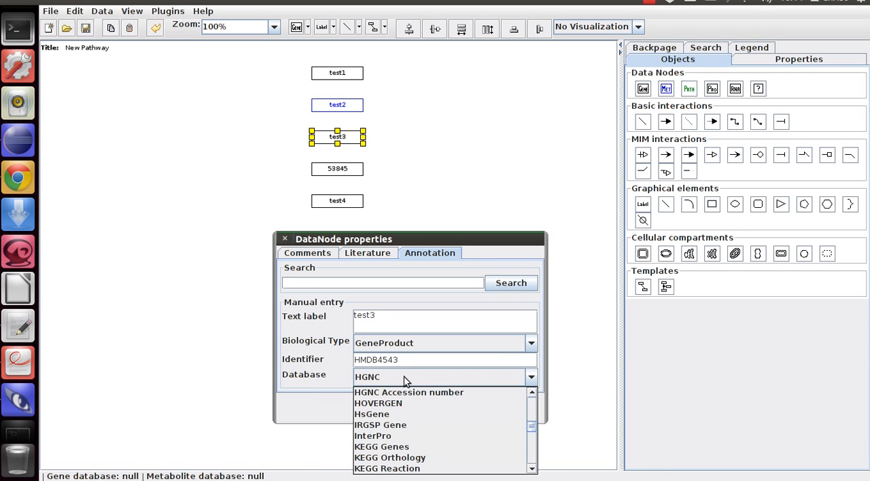
pyautogui.click(404, 377)
pyautogui.moveTo(354, 360); pyautogui.dragTo(395, 361)
pyautogui.click(407, 360)
pyautogui.click(393, 380)
pyautogui.click(402, 379)
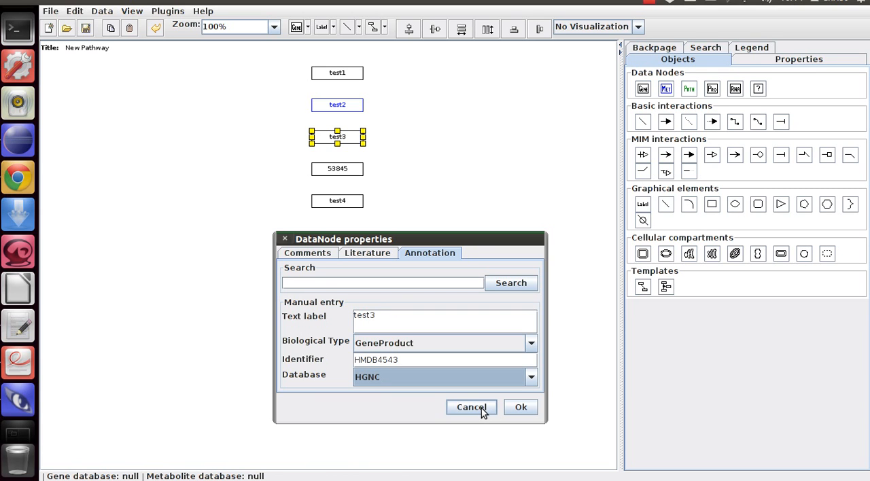
pyautogui.click(481, 408)
# - Examine the annotation in the 53845 node's properties and cancel the dialog
pyautogui.click(360, 177)
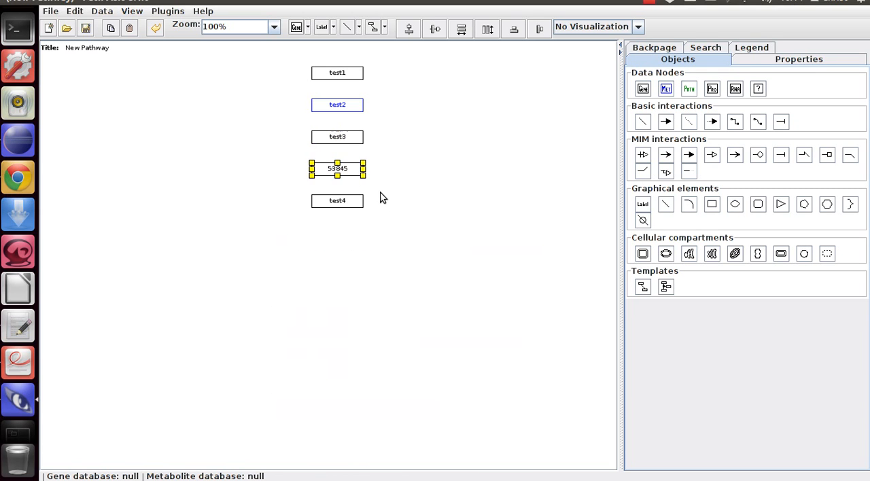
pyautogui.rightClick(349, 171)
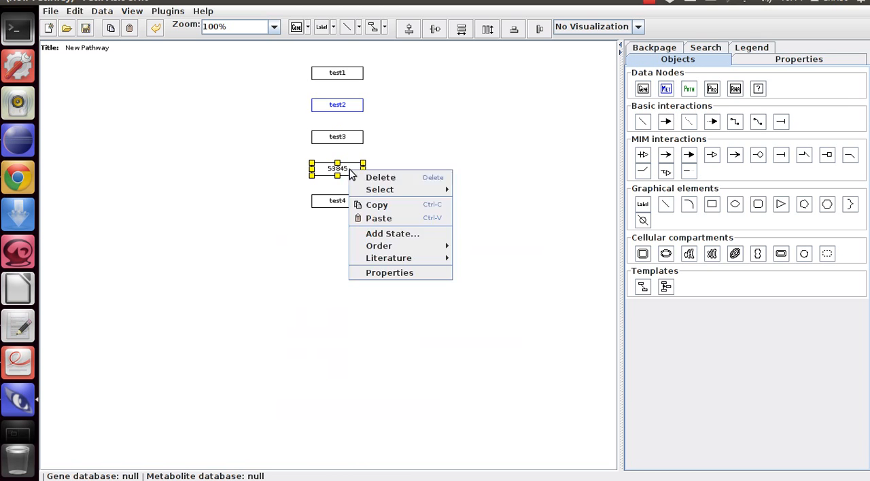
pyautogui.click(383, 273)
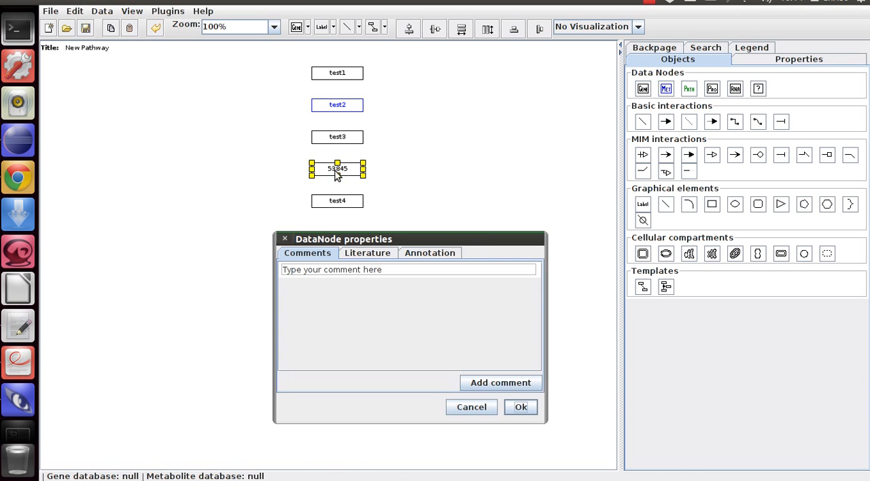
pyautogui.click(445, 254)
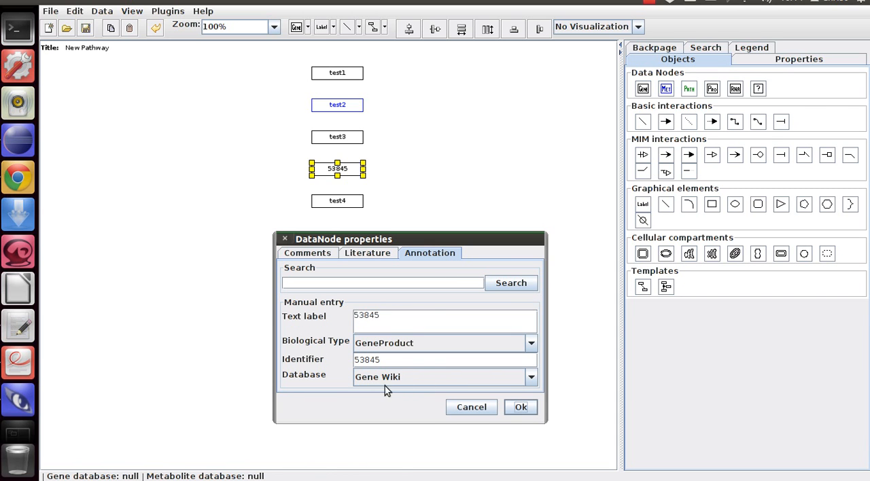
pyautogui.click(475, 410)
# - Examine the annotation in the test4 node's properties and close the dialog
pyautogui.click(345, 202)
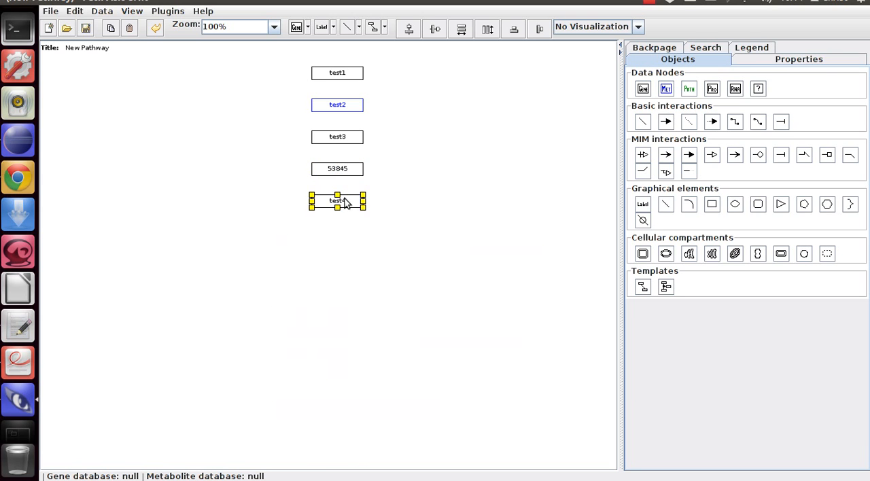
pyautogui.rightClick(344, 202)
pyautogui.click(399, 301)
pyautogui.click(436, 255)
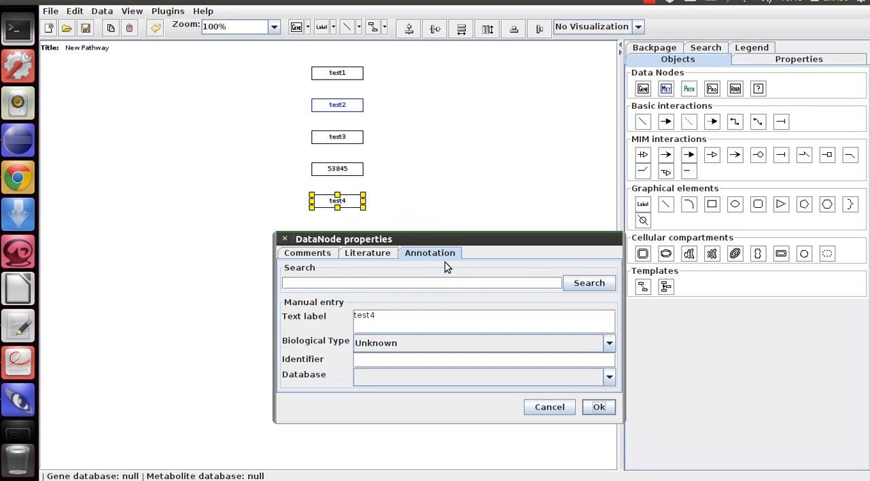
pyautogui.click(596, 413)
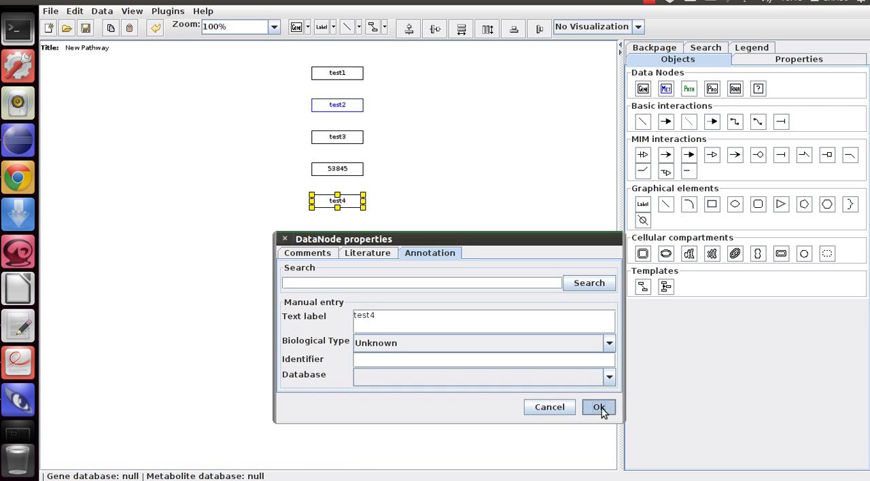